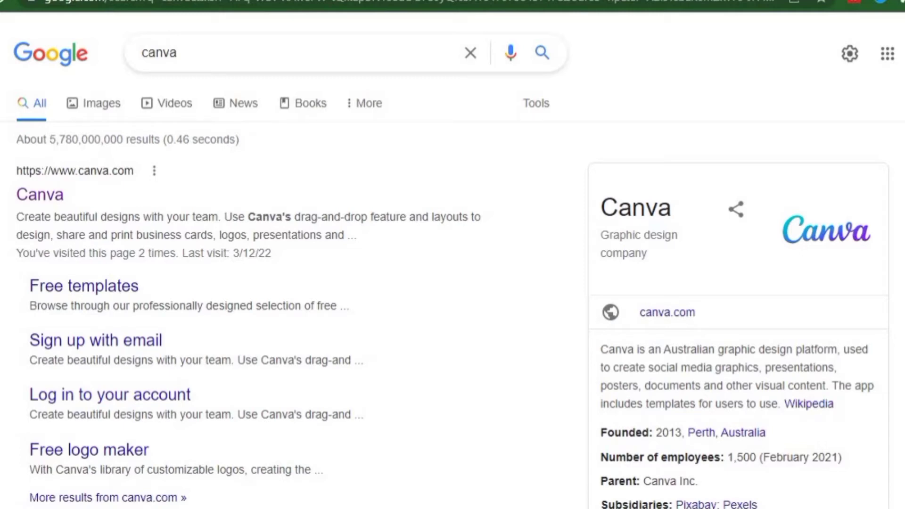
- Search Google for "canva" and open the official Canva website
left_click(194, 47)
type("canva")
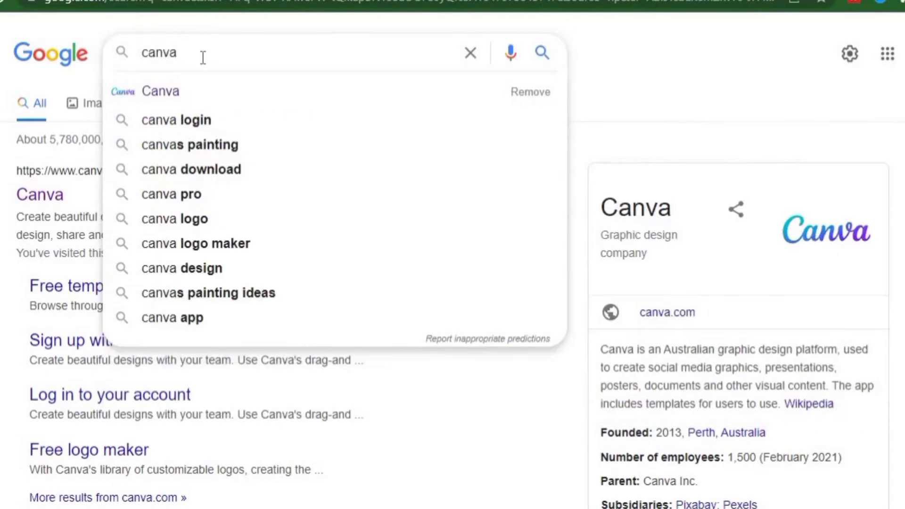
key("Return")
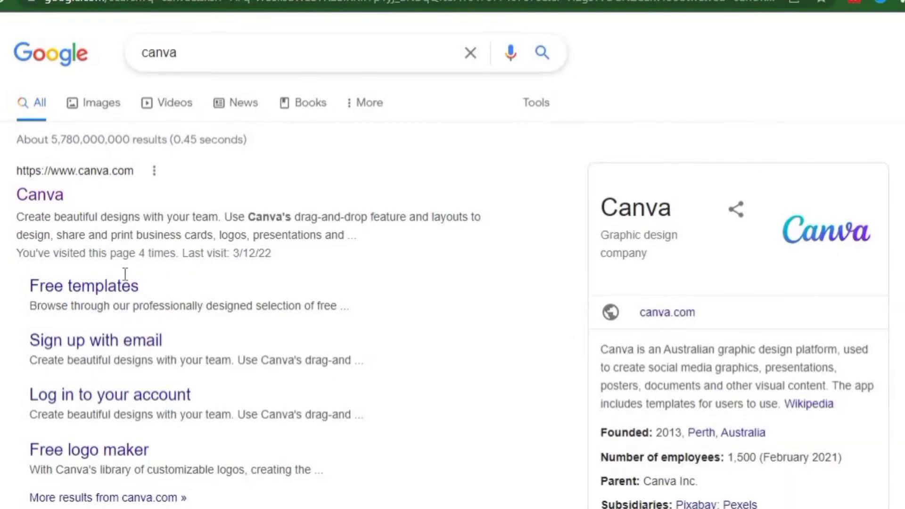
left_click(50, 201)
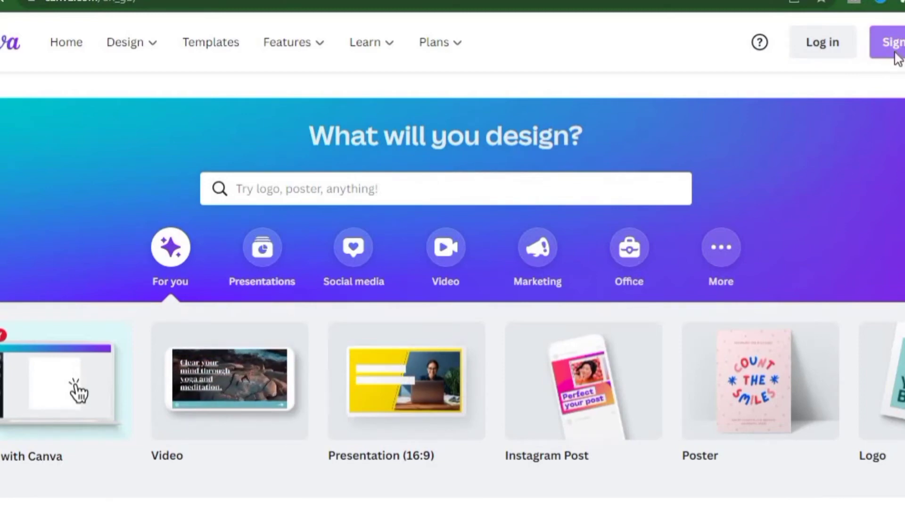
- Start signing up for a Canva account, choosing to continue with email
left_click(895, 52)
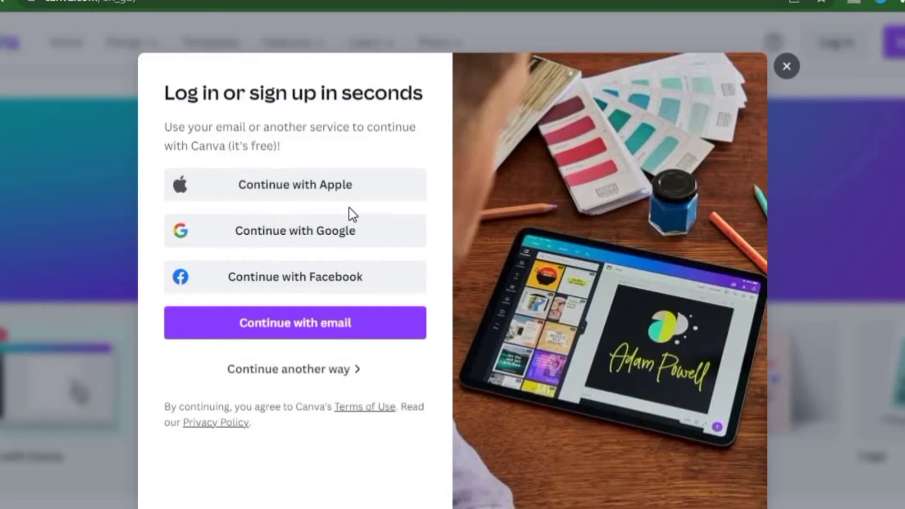
left_click(303, 324)
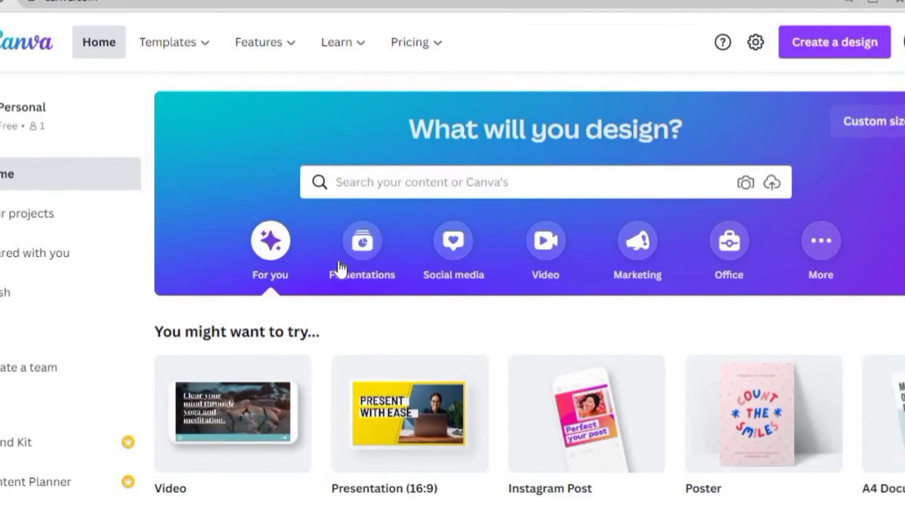
- Look through the design types offered in the Social media, Video and Marketing categories
left_click(456, 257)
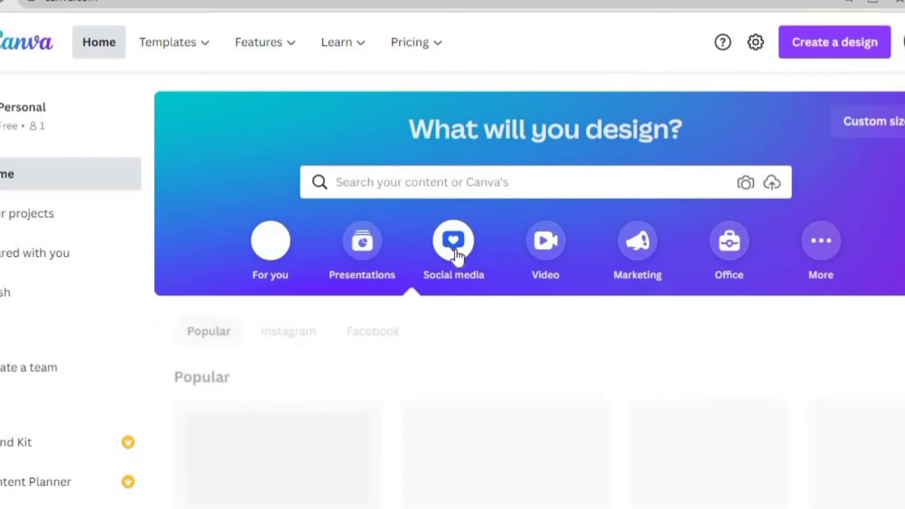
scroll(463, 253, "down", 2)
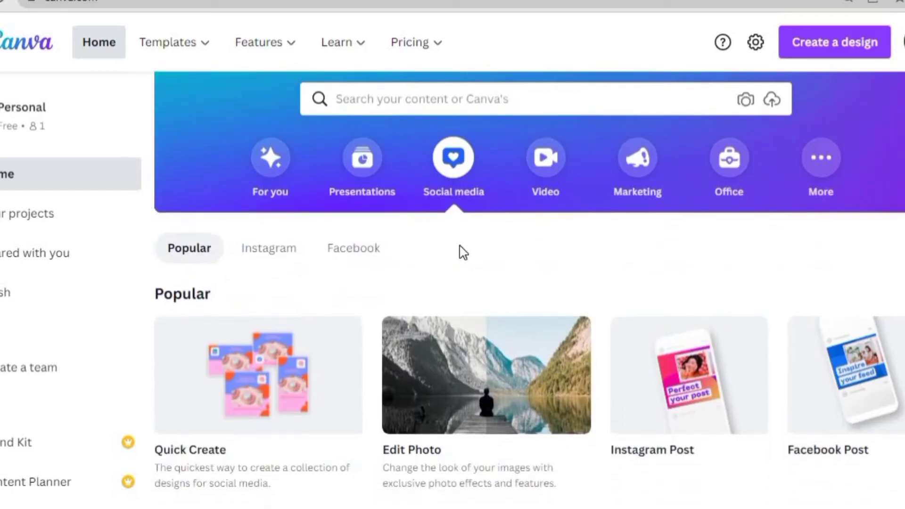
scroll(463, 253, "down", 2)
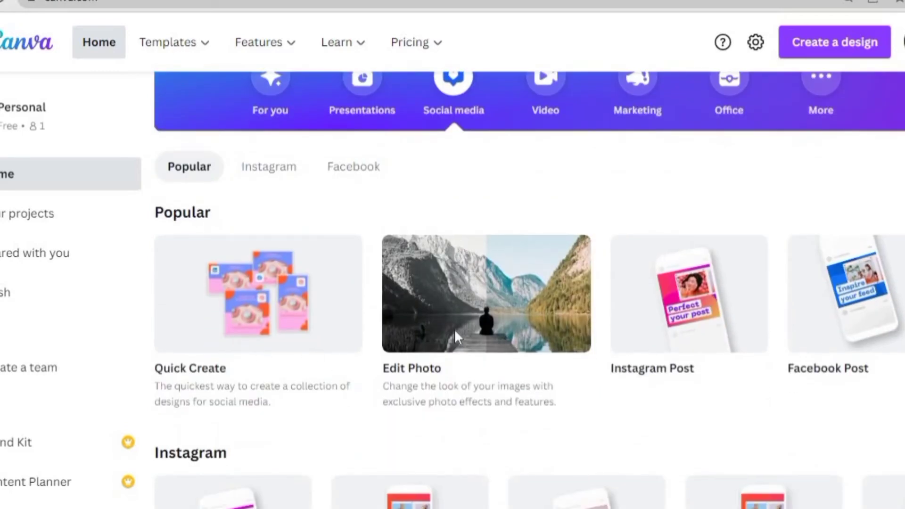
scroll(730, 349, "down", 4)
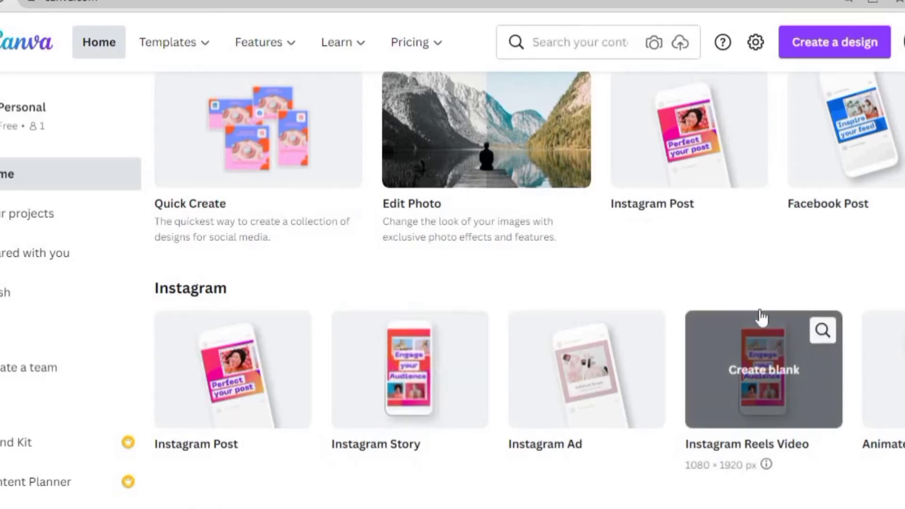
scroll(756, 313, "up", 6)
scroll(753, 311, "up", 2)
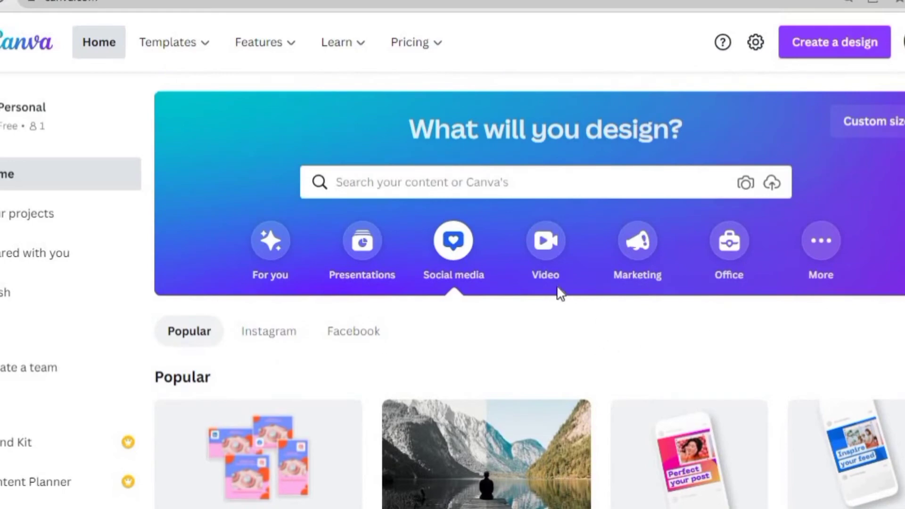
left_click(545, 264)
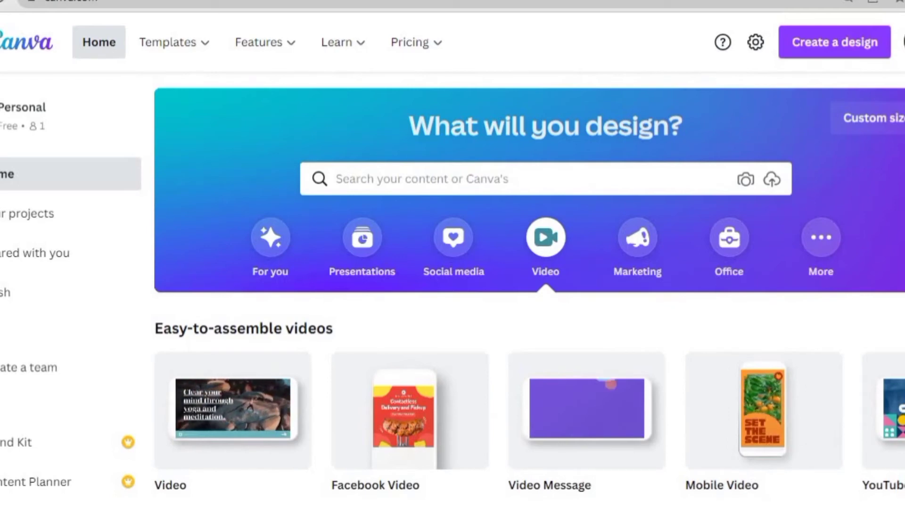
scroll(720, 430, "right", 10)
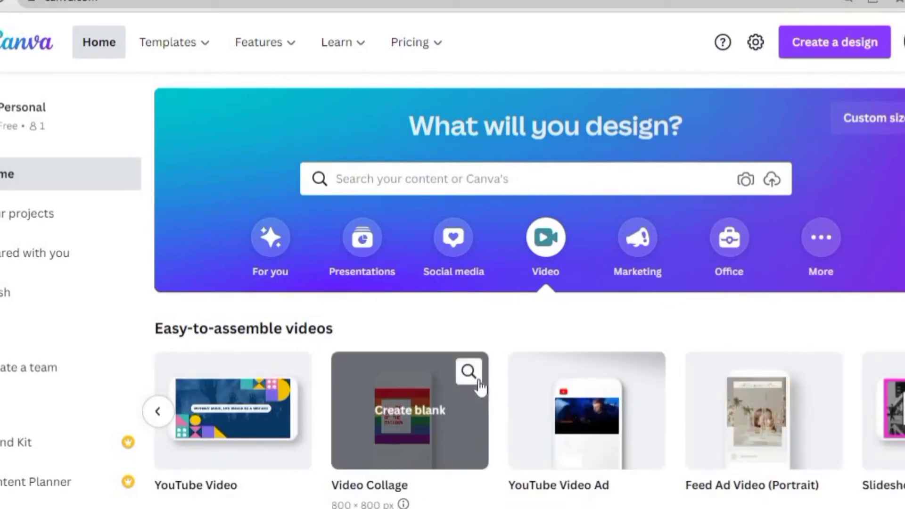
left_click(643, 245)
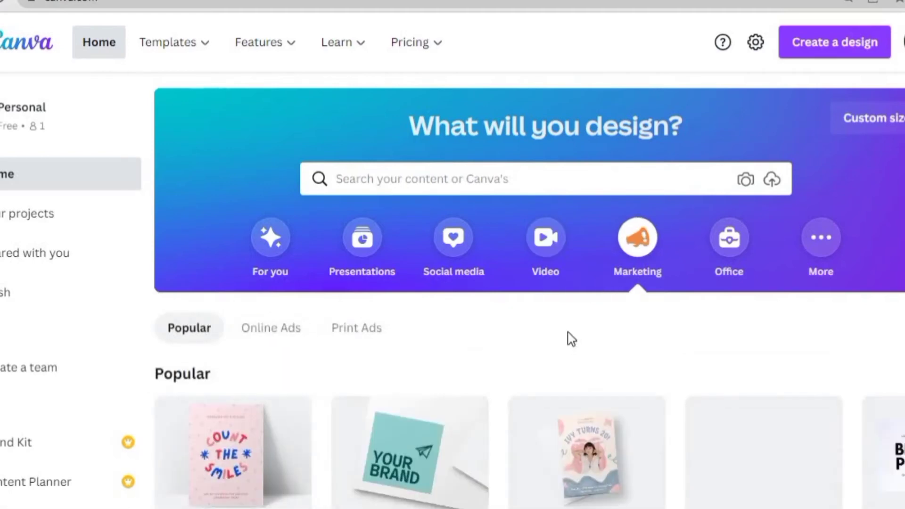
scroll(567, 339, "down", 3)
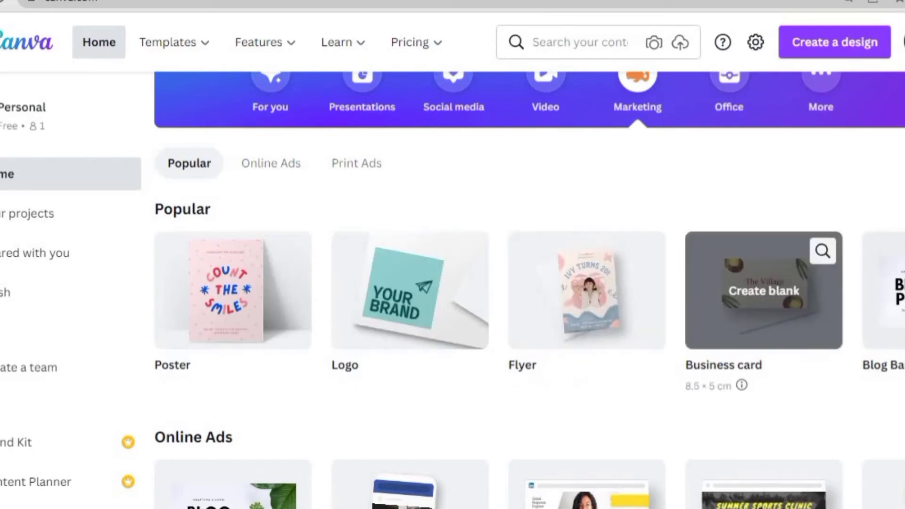
left_click(903, 291)
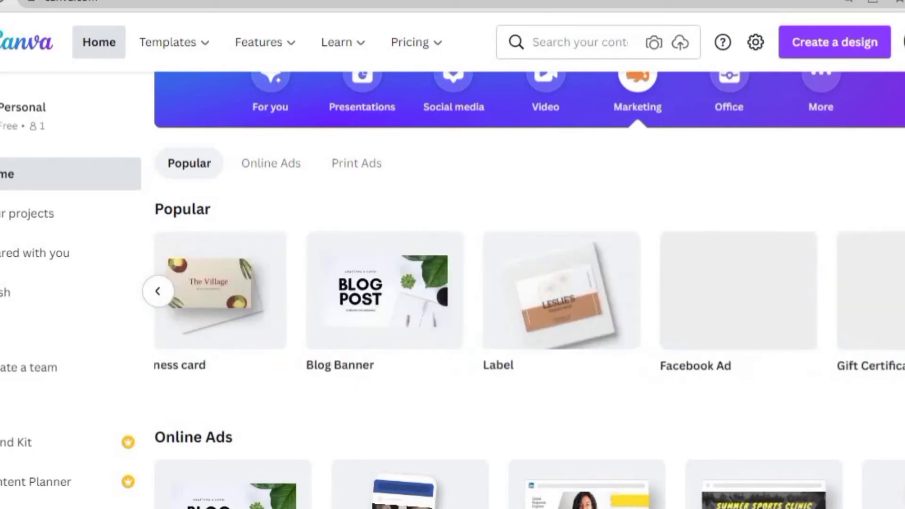
mouse_move(635, 348)
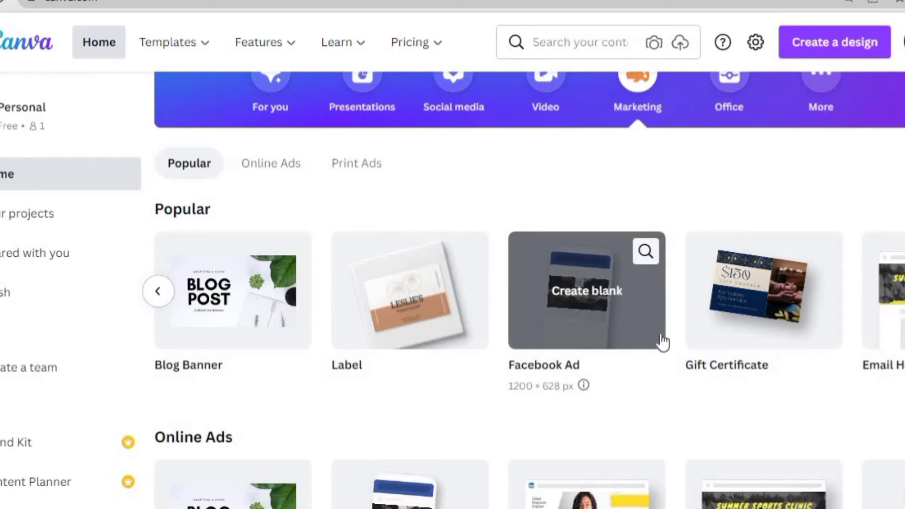
mouse_move(806, 326)
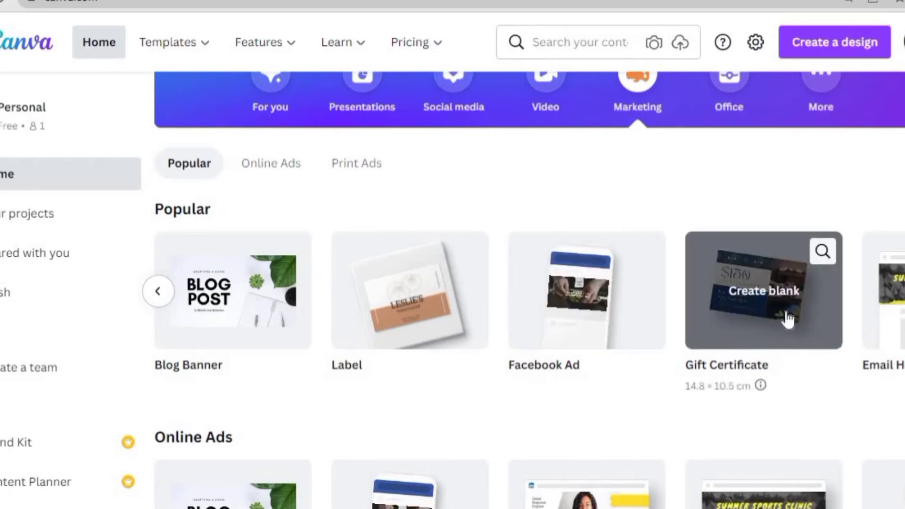
scroll(783, 317, "up", 3)
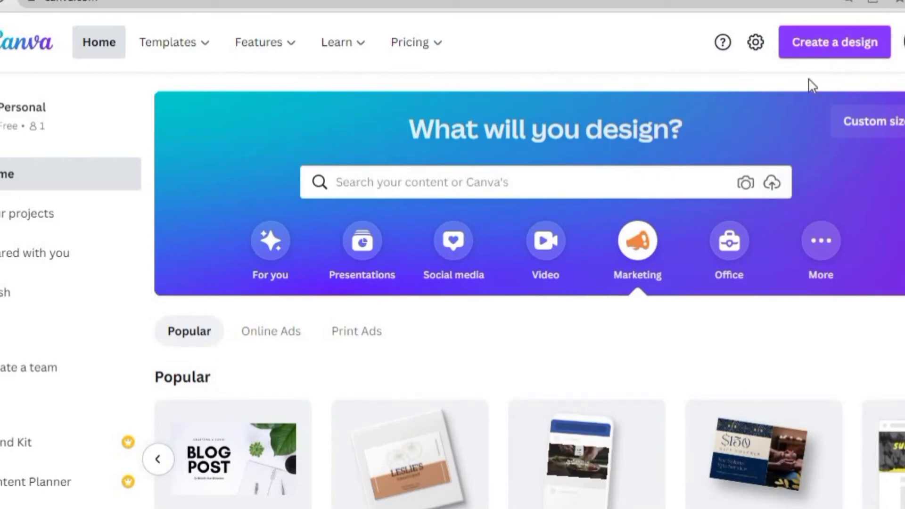
- Create a blank Poster design and apply the recently used "Welcome Students! Let's learn together." template to its page
left_click(846, 45)
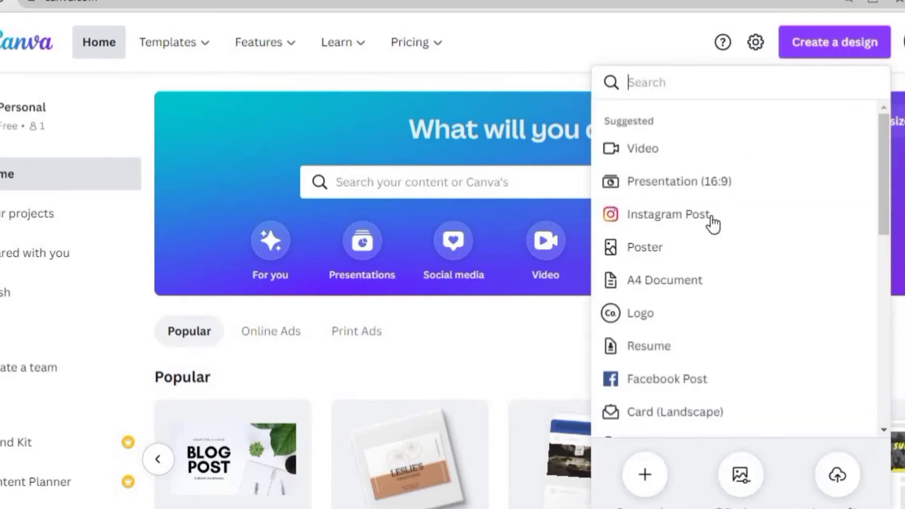
left_click(651, 254)
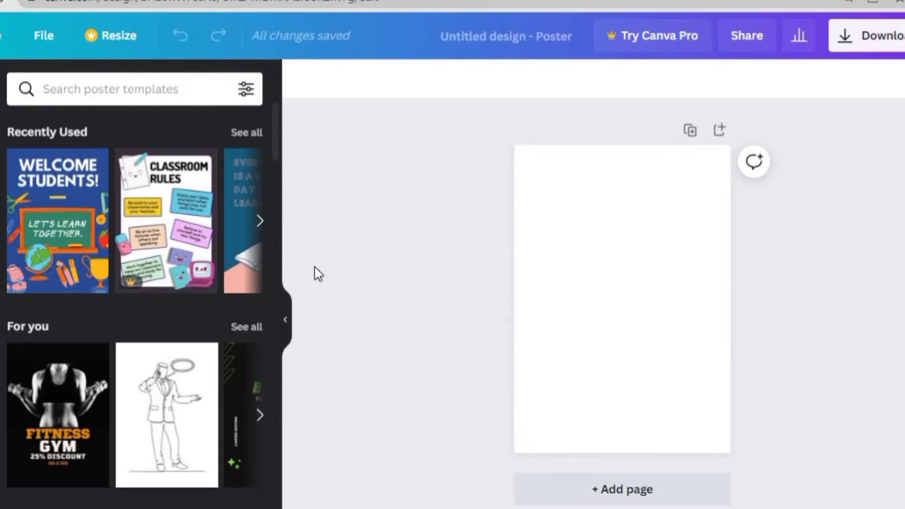
left_click(260, 222)
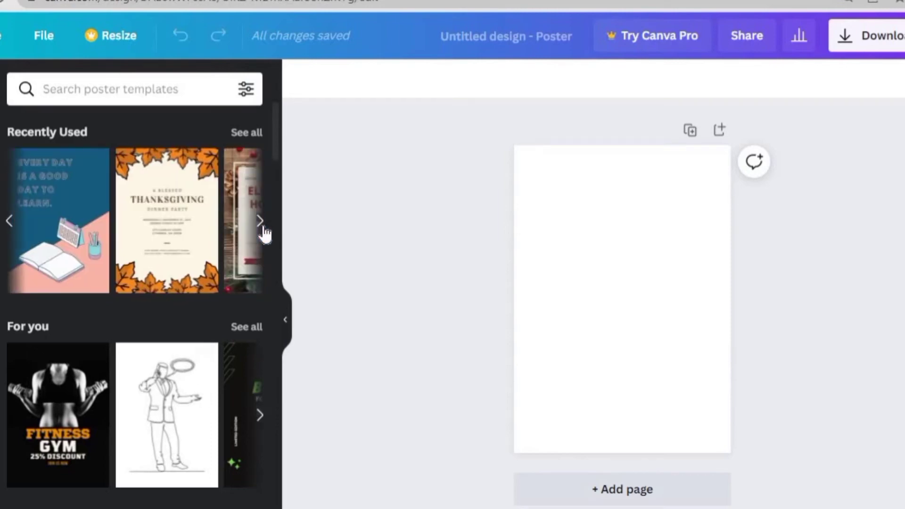
left_click(261, 225)
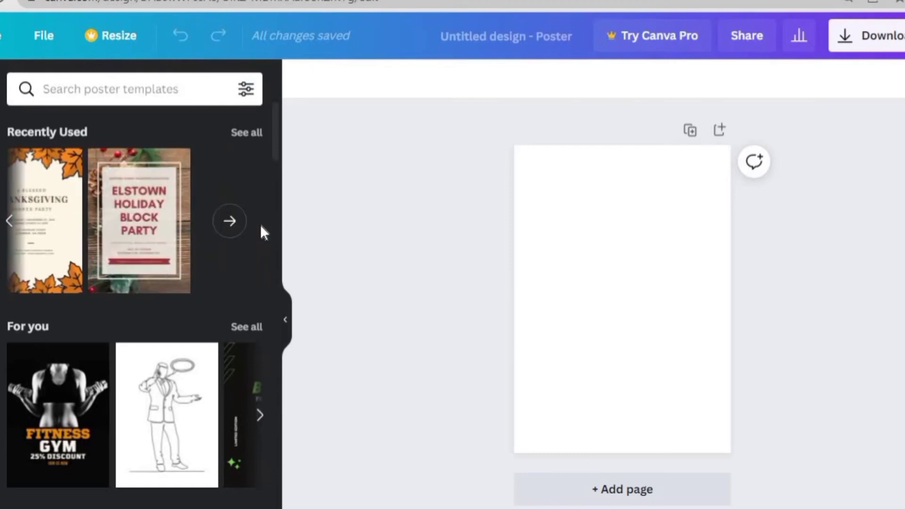
left_click(10, 226)
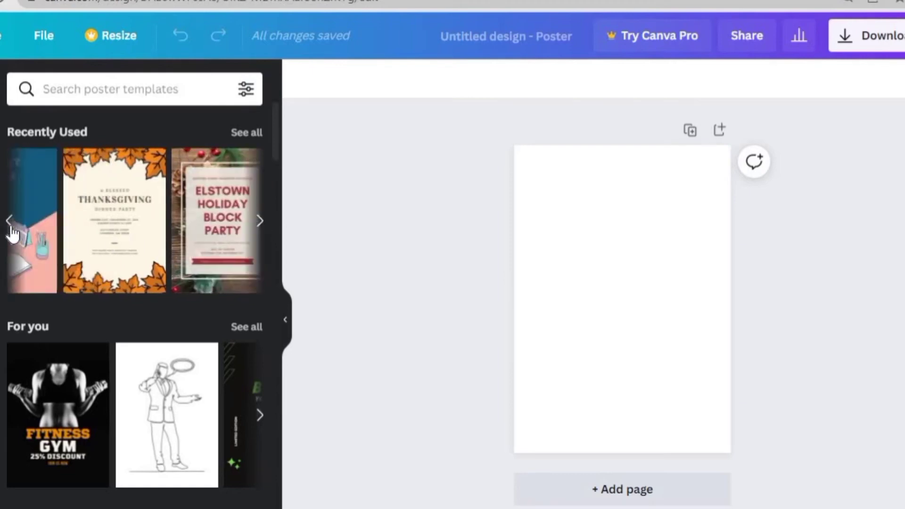
left_click(9, 230)
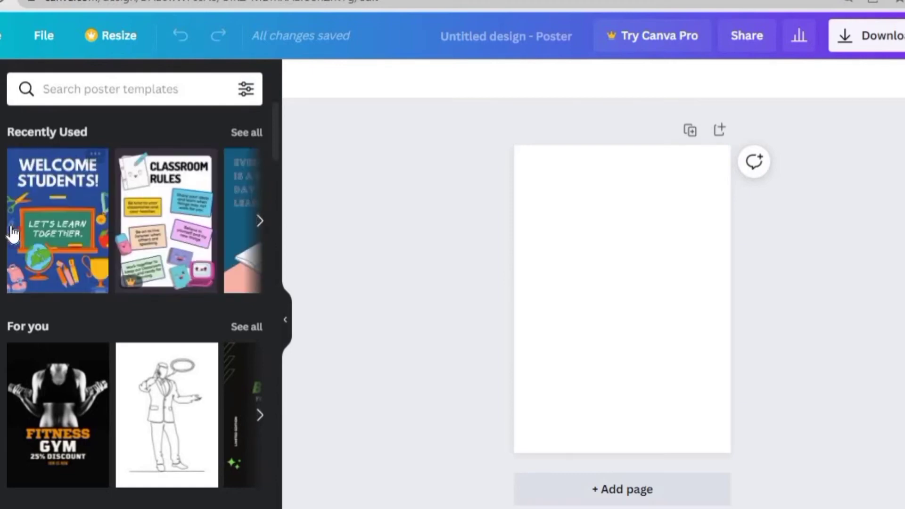
left_click(85, 235)
left_click(90, 247)
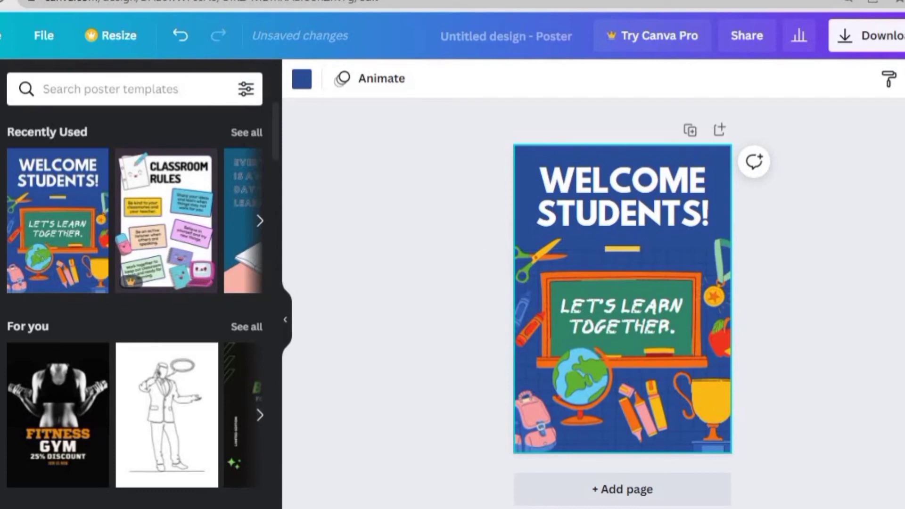
- Replace the poster's heading with "WELCOME TO OUR NEW SESSION" and scale it down to font size 87.7, widening the text box for two lines
scroll(621, 299, "up", 5)
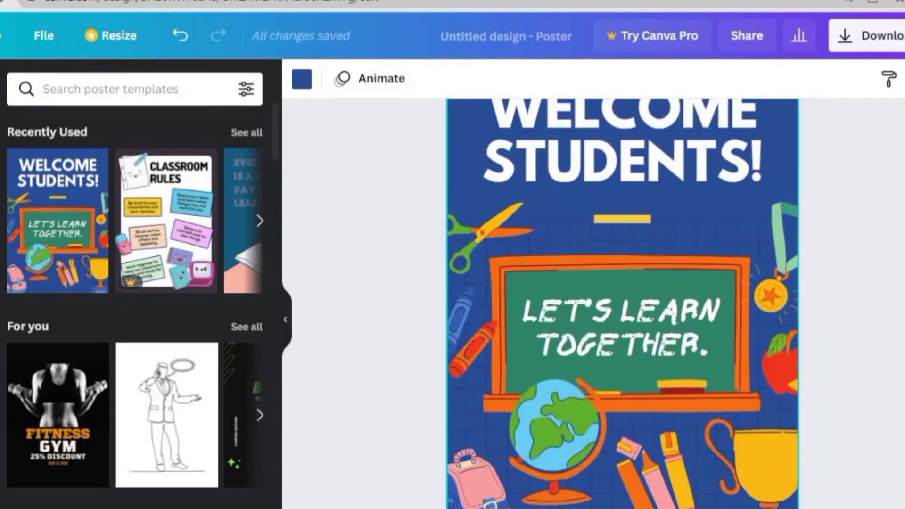
scroll(621, 299, "down", 8)
scroll(622, 298, "up", 6)
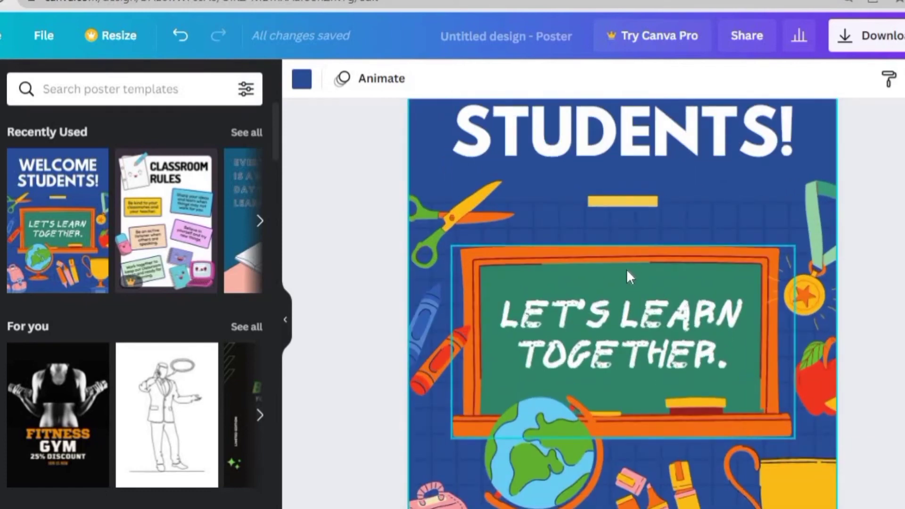
scroll(626, 270, "up", 3)
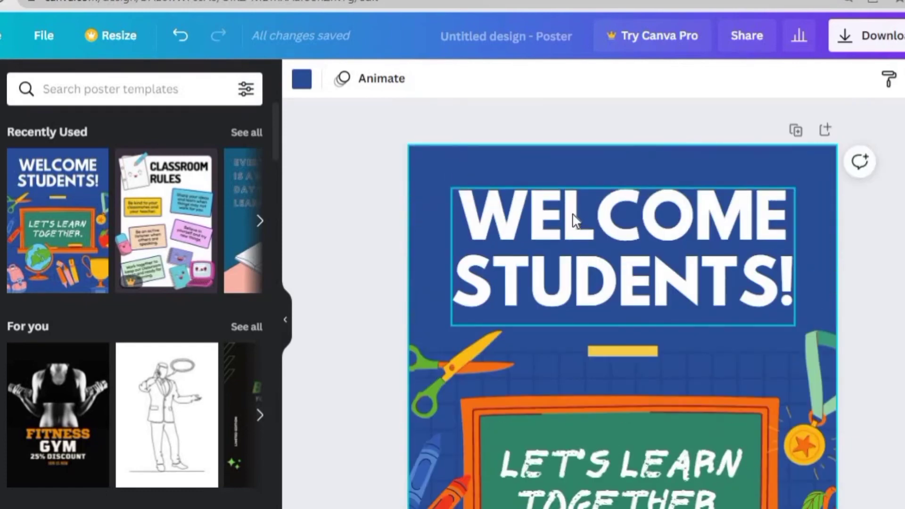
left_click(575, 221)
left_click(572, 221)
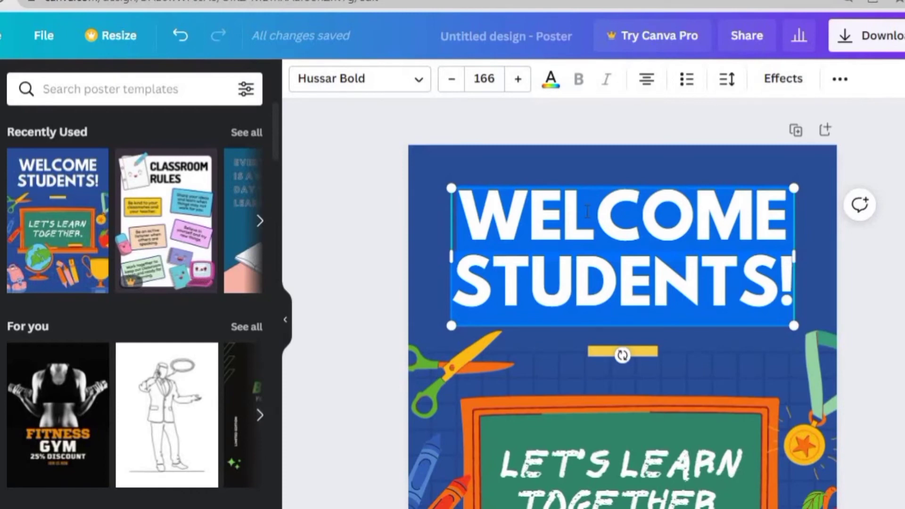
type("WELCOME TO")
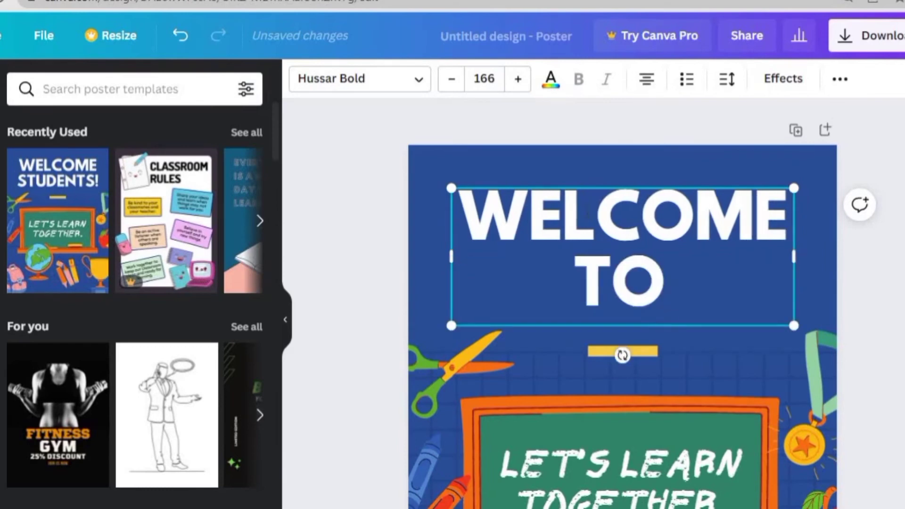
type(" OUR NEW")
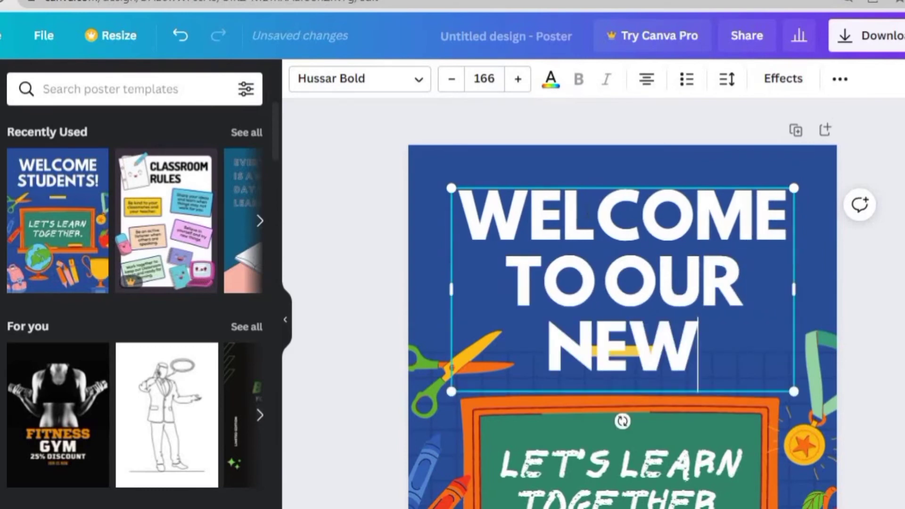
type(" SESSION")
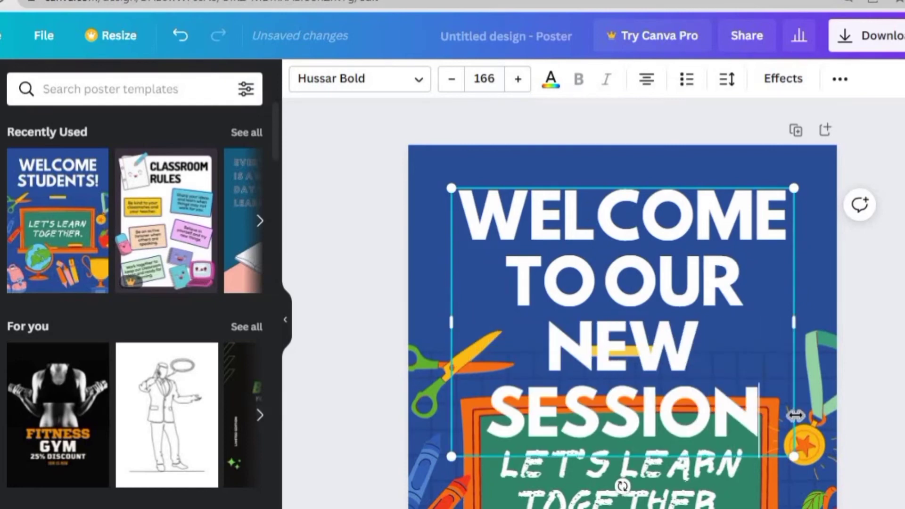
left_click_drag(799, 459, 653, 302)
left_click_drag(633, 266, 784, 242)
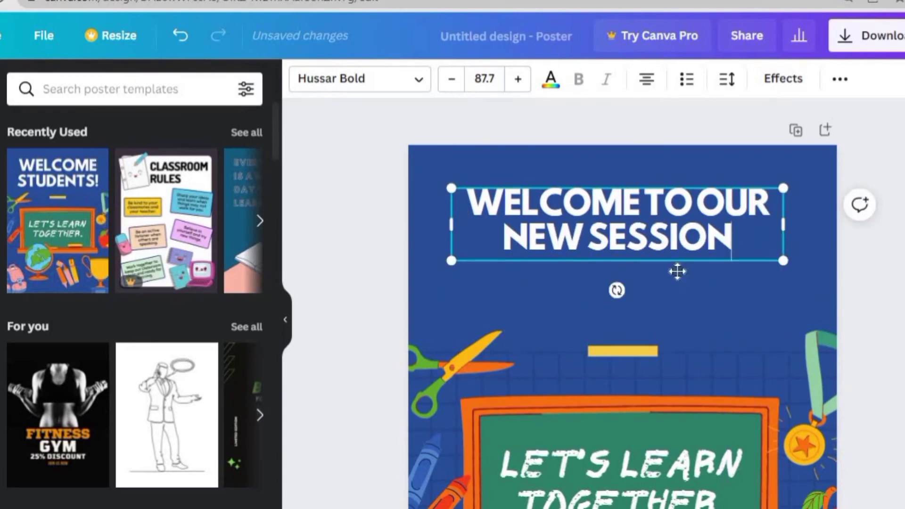
- Move the chalkboard up to just below the heading and place the "Let's learn together." text back onto the board
left_click_drag(646, 429, 647, 315)
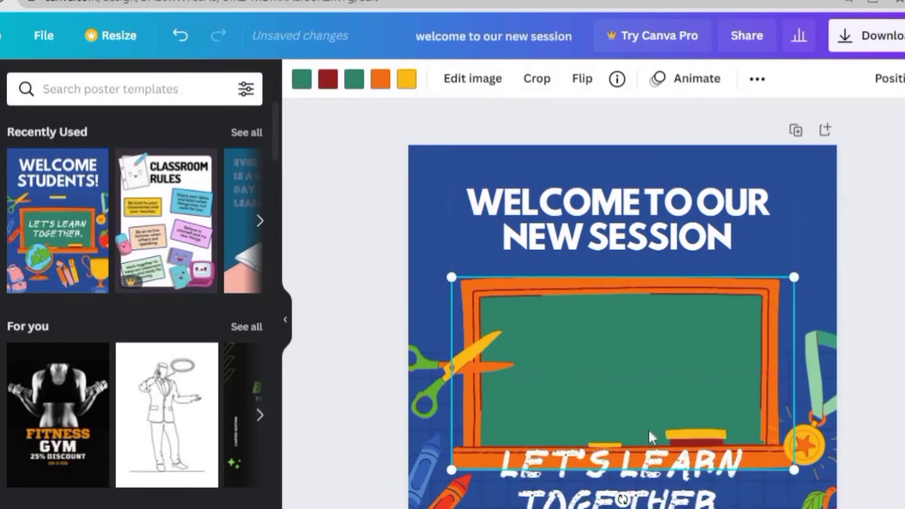
left_click(625, 479)
left_click_drag(625, 479, 604, 358)
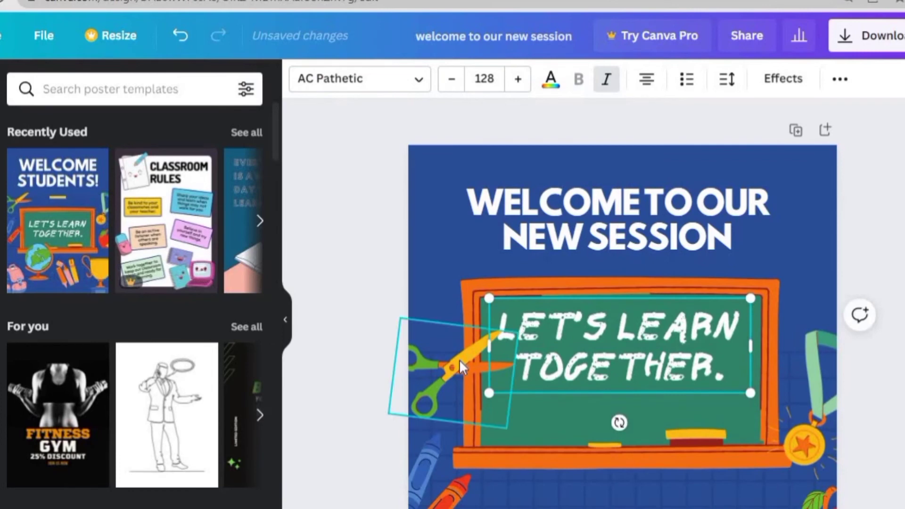
- Move the scissors graphic slightly down along the chalkboard's left edge
left_click_drag(459, 359, 455, 383)
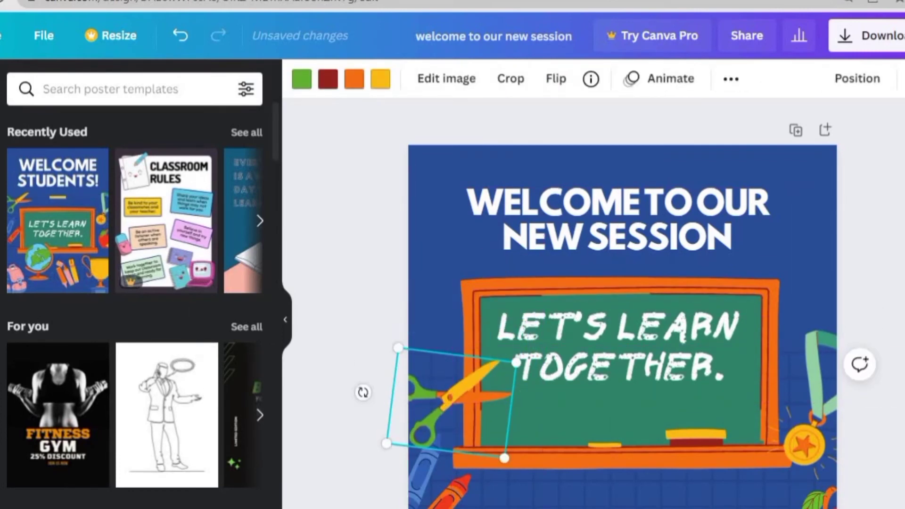
- Add a circle shape to the poster, scale it down and place it over the chalkboard's upper-right corner
left_click(1, 147)
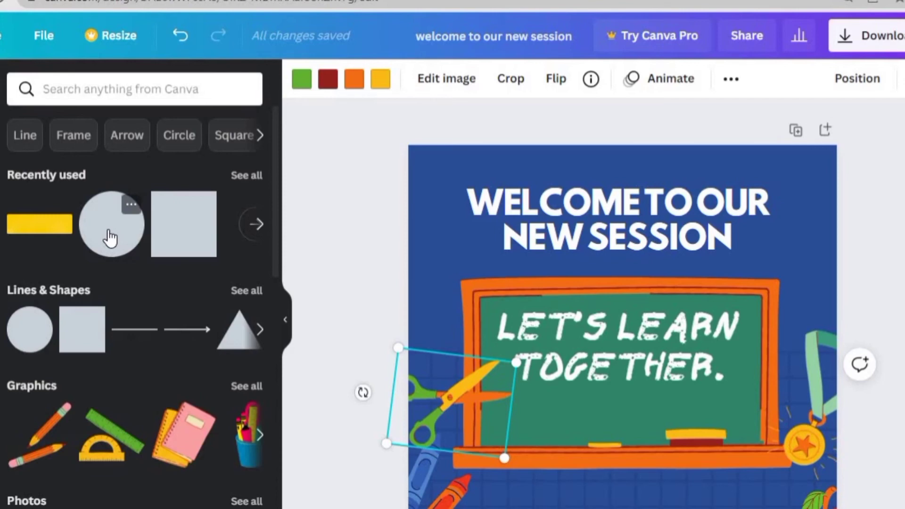
left_click(26, 349)
left_click_drag(584, 433, 522, 318)
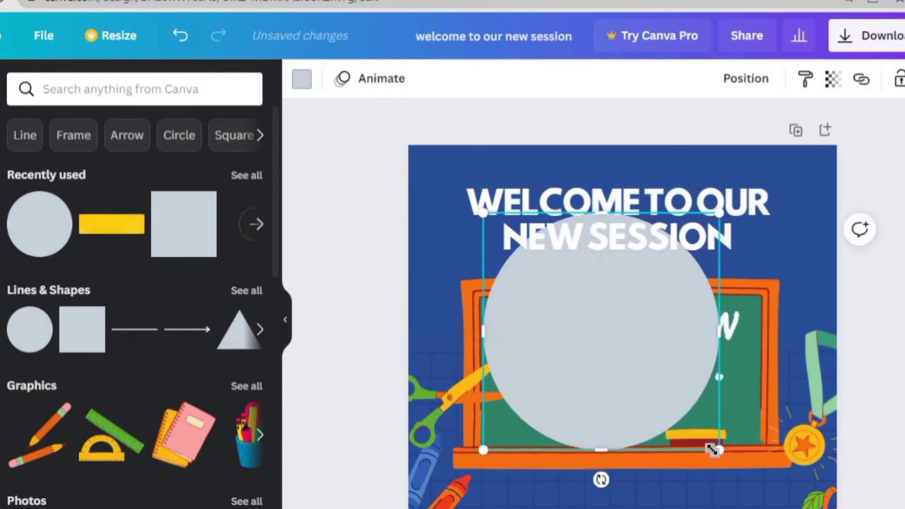
left_click_drag(712, 449, 597, 386)
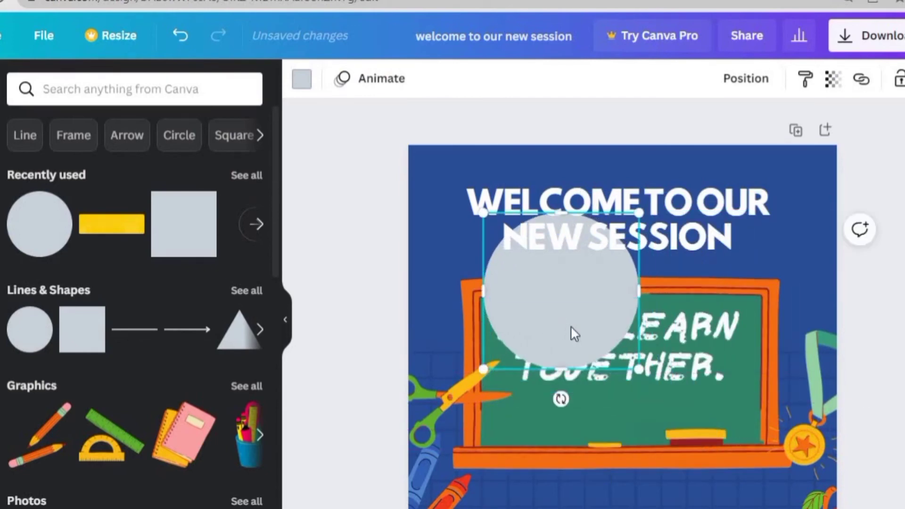
left_click_drag(579, 315, 761, 311)
left_click_drag(832, 376, 795, 316)
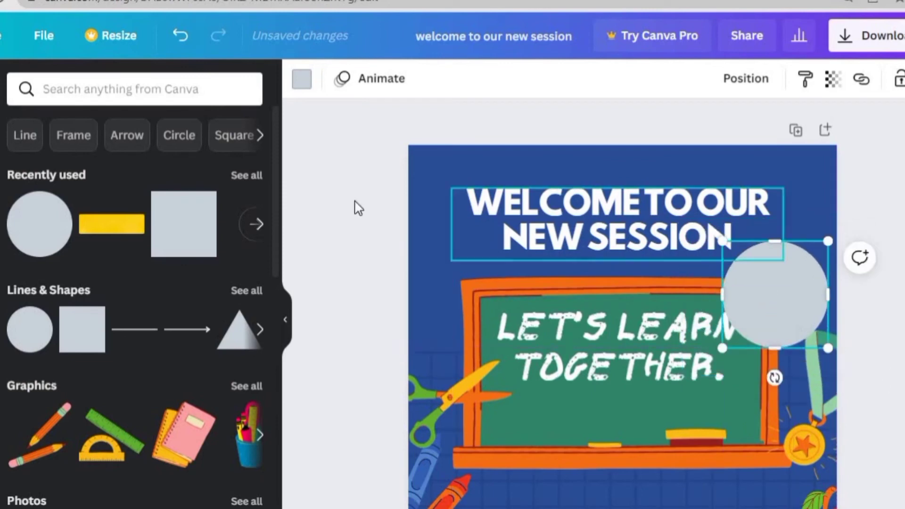
- Colour the circle white and move it up into the poster's upper-right corner
left_click(301, 78)
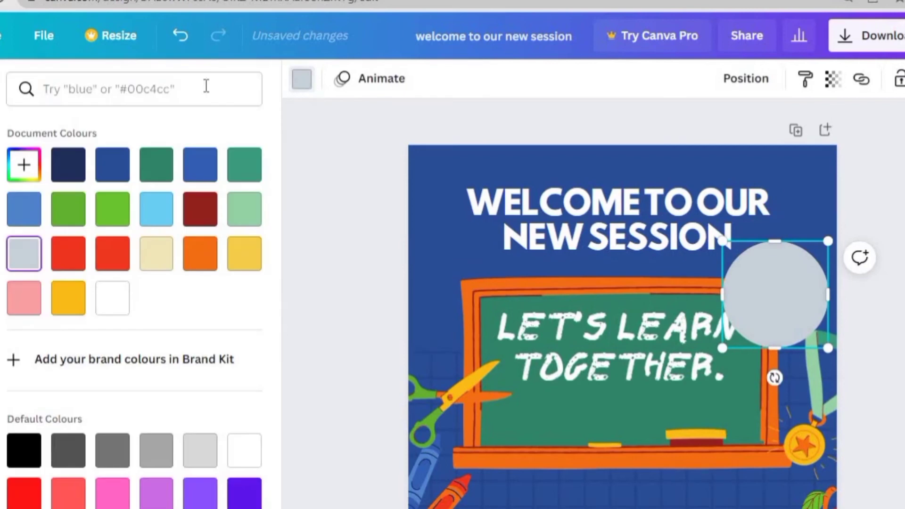
left_click(114, 304)
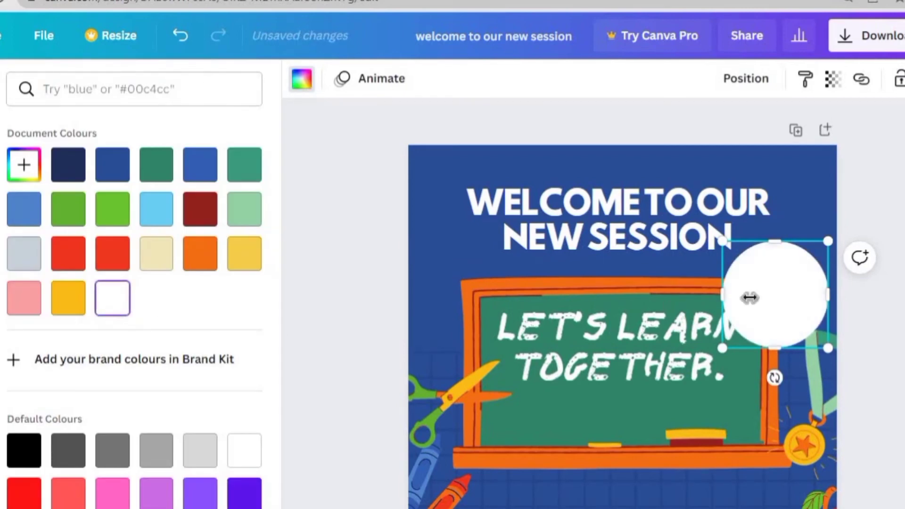
left_click_drag(792, 302, 787, 210)
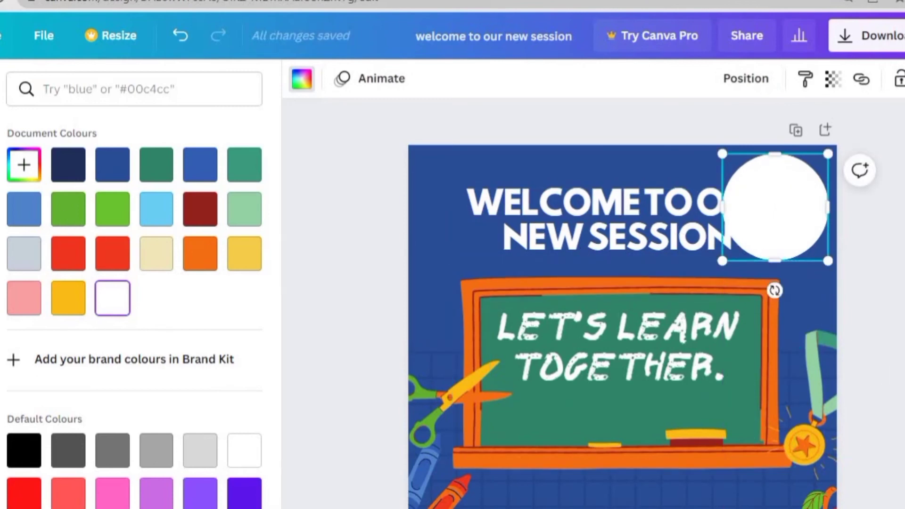
- Browse the uploaded images for a logo to put on the poster
left_click(0, 200)
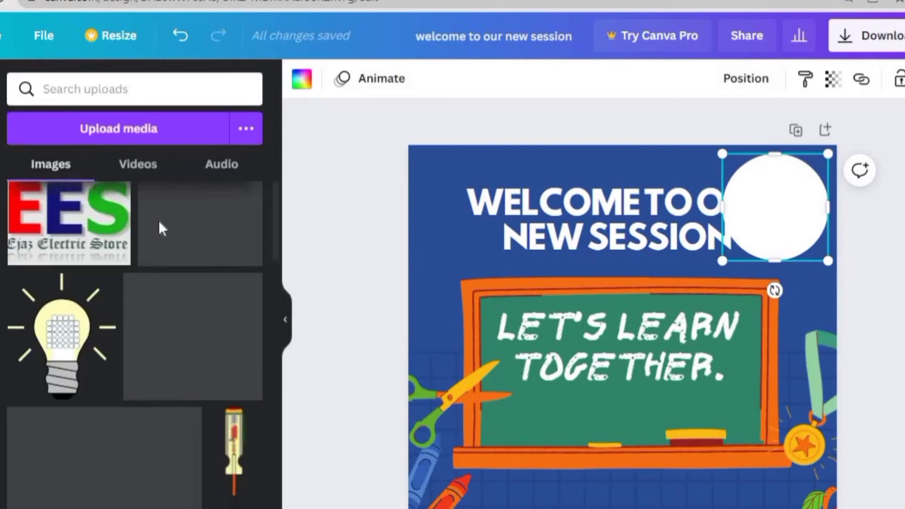
scroll(159, 222, "down", 2)
scroll(159, 226, "down", 10)
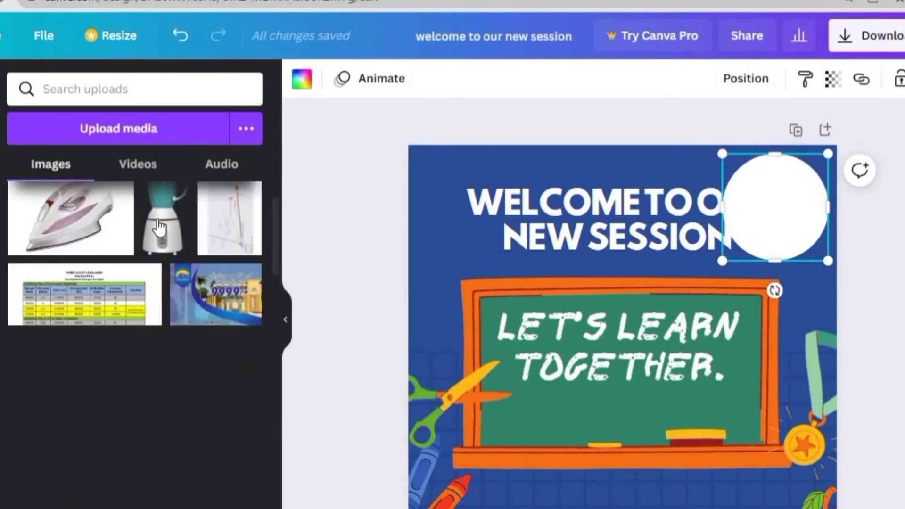
scroll(159, 231, "down", 6)
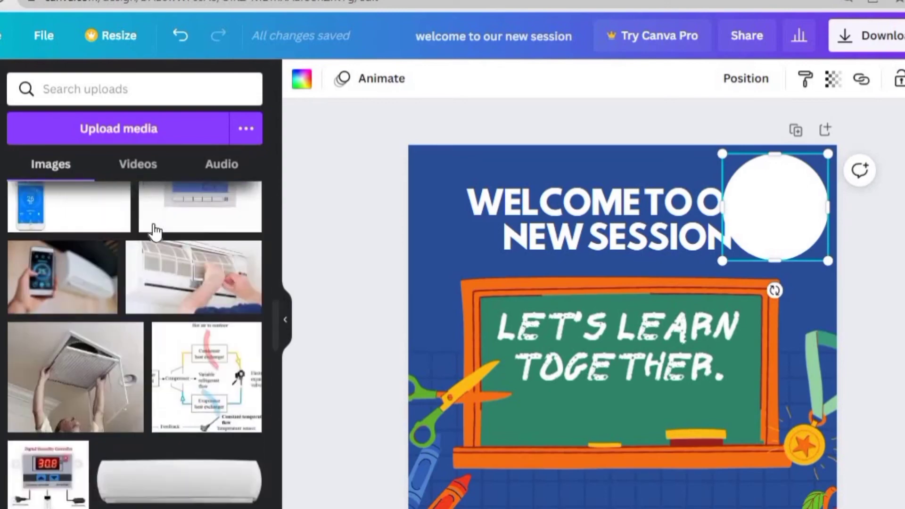
scroll(121, 305, "down", 10)
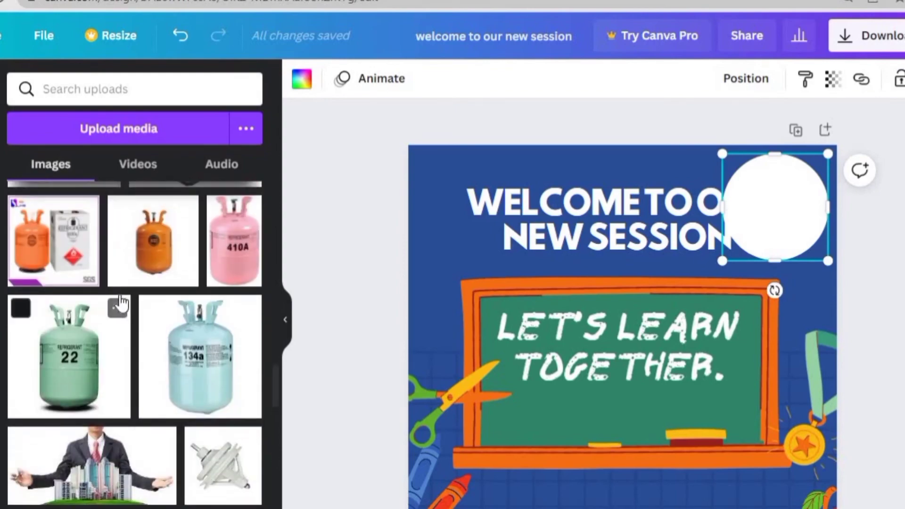
scroll(123, 308, "down", 6)
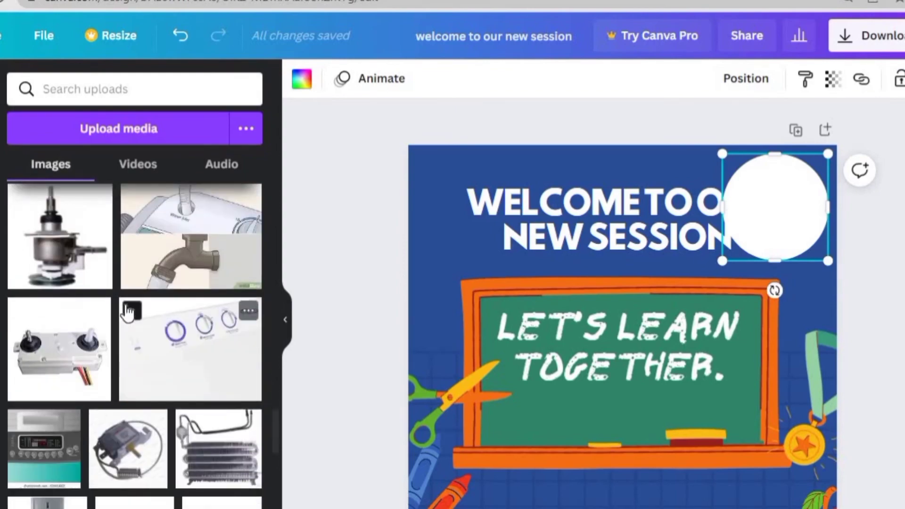
scroll(127, 311, "down", 5)
scroll(124, 311, "down", 8)
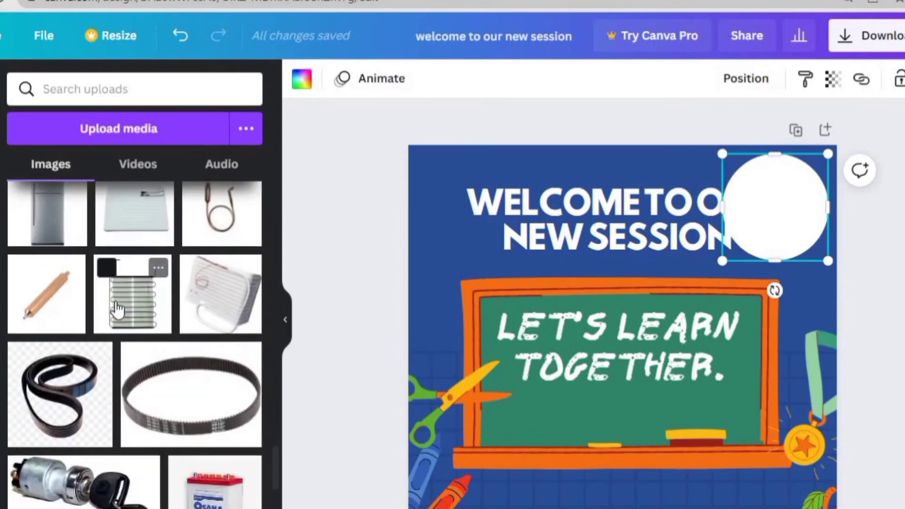
scroll(105, 320, "down", 6)
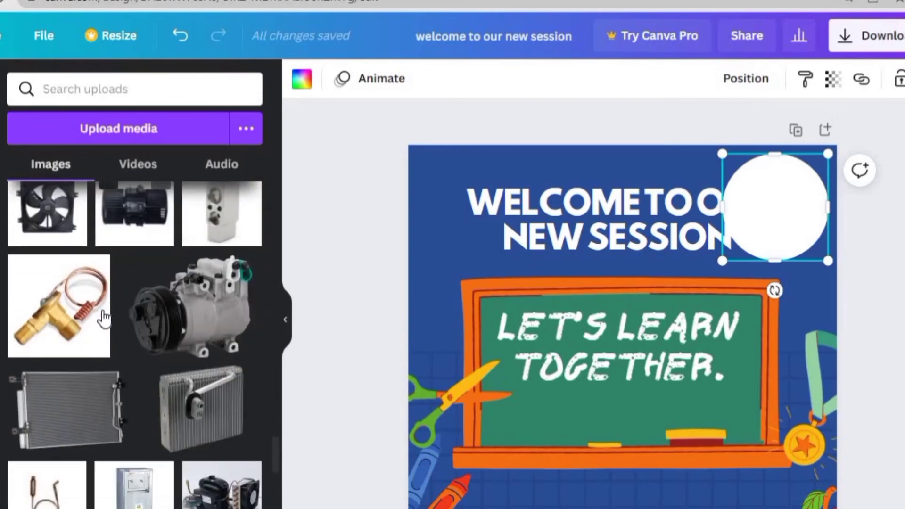
scroll(104, 320, "down", 5)
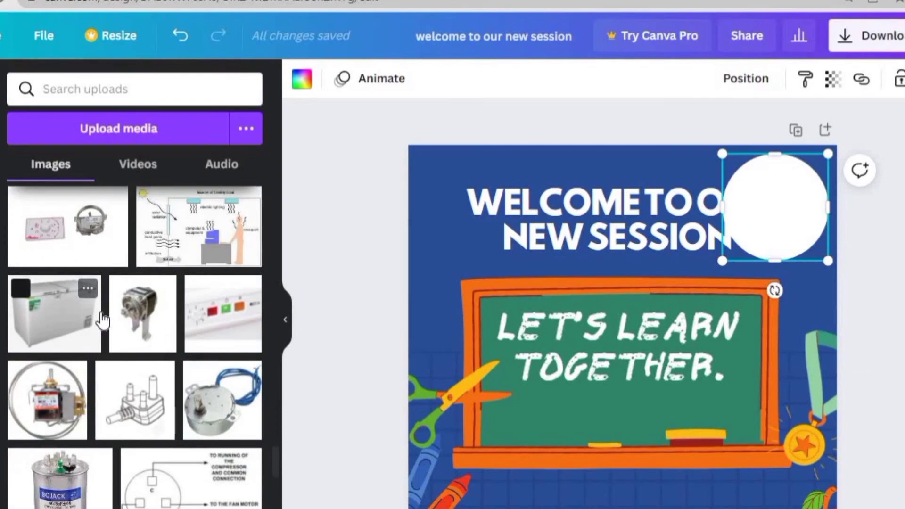
scroll(103, 319, "down", 10)
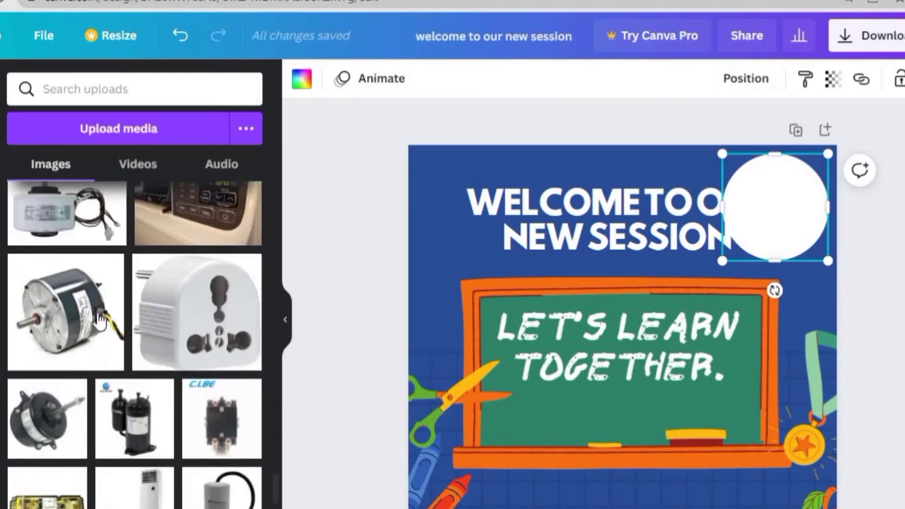
scroll(99, 320, "down", 5)
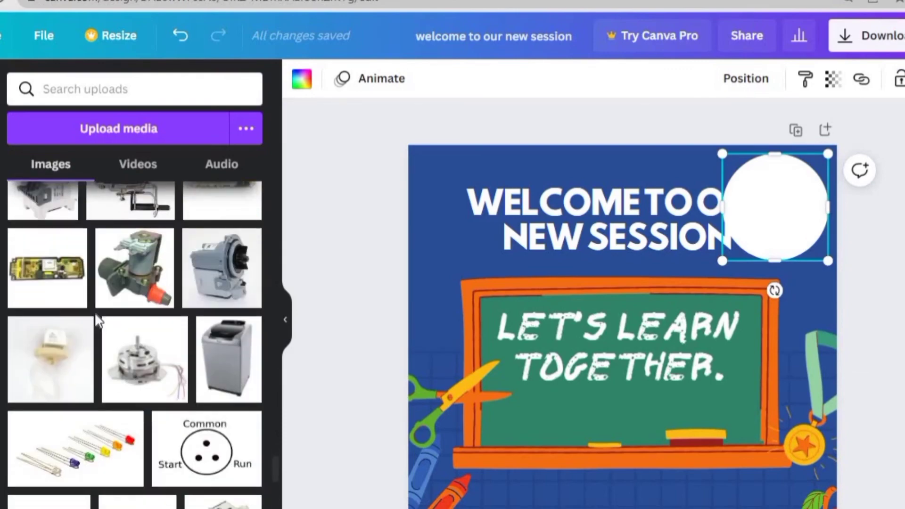
scroll(97, 321, "down", 10)
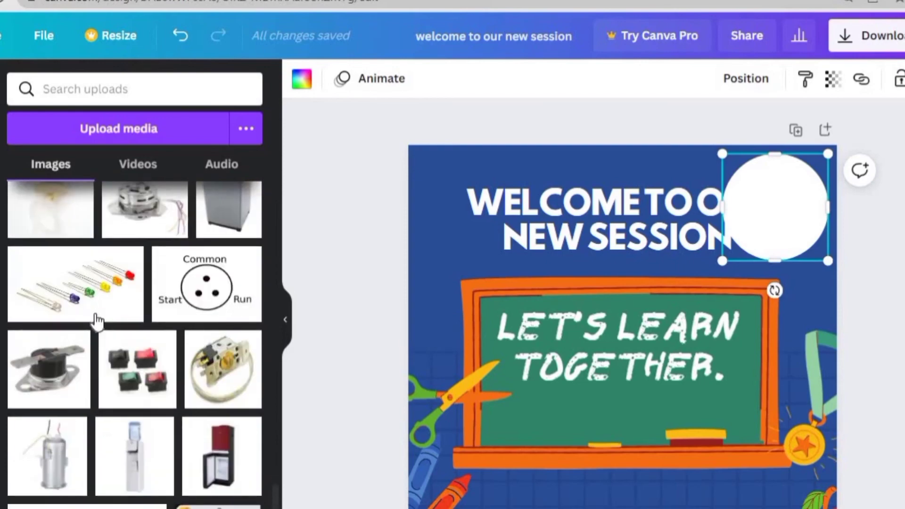
scroll(98, 321, "down", 10)
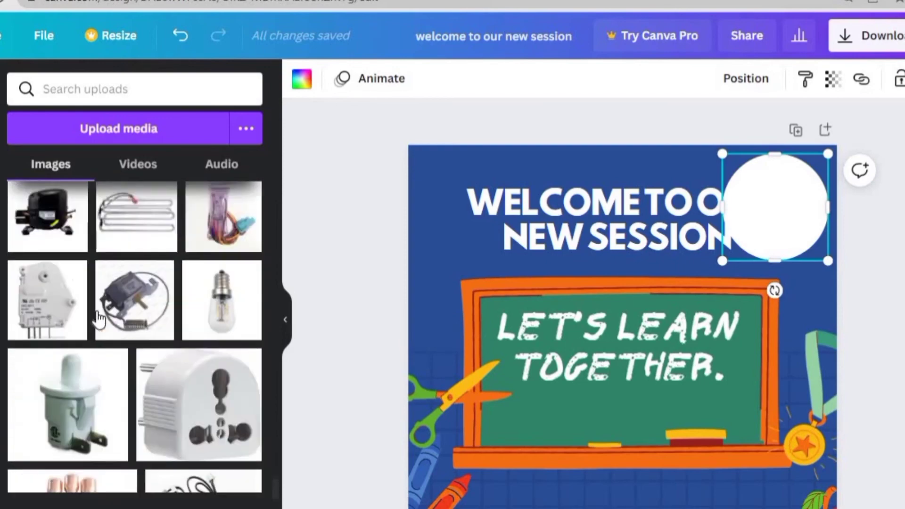
scroll(99, 320, "down", 10)
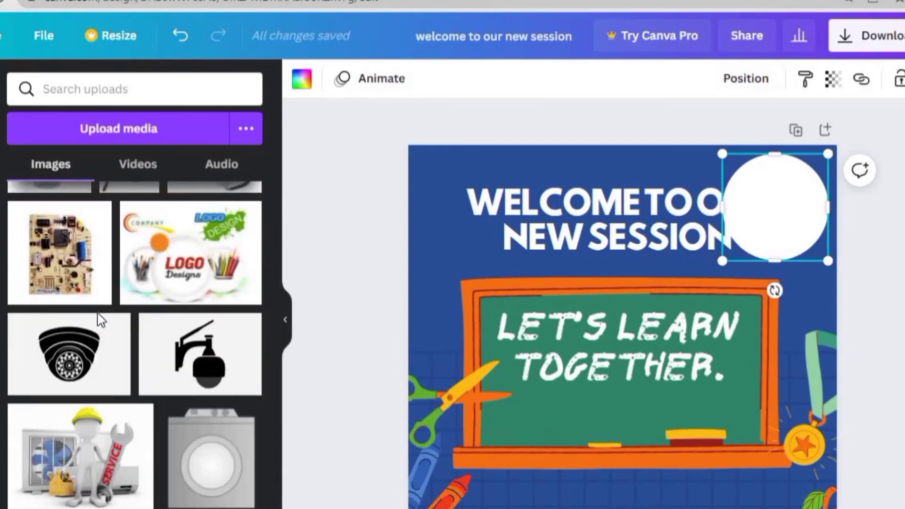
scroll(98, 322, "down", 5)
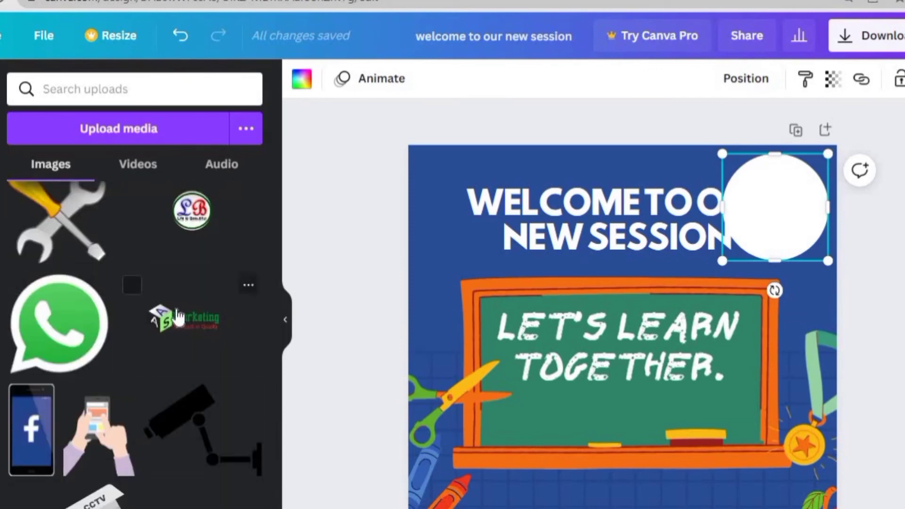
scroll(181, 321, "up", 3)
scroll(171, 334, "down", 3)
scroll(168, 334, "up", 5)
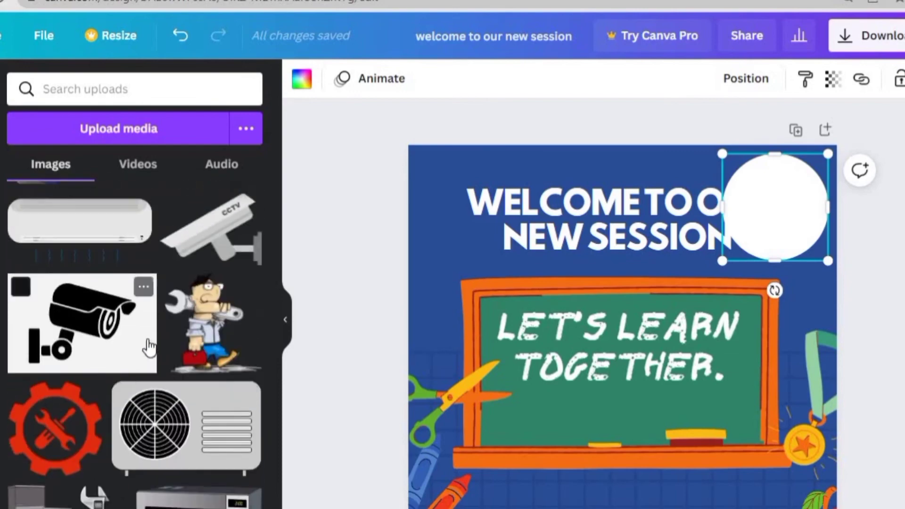
scroll(150, 348, "up", 10)
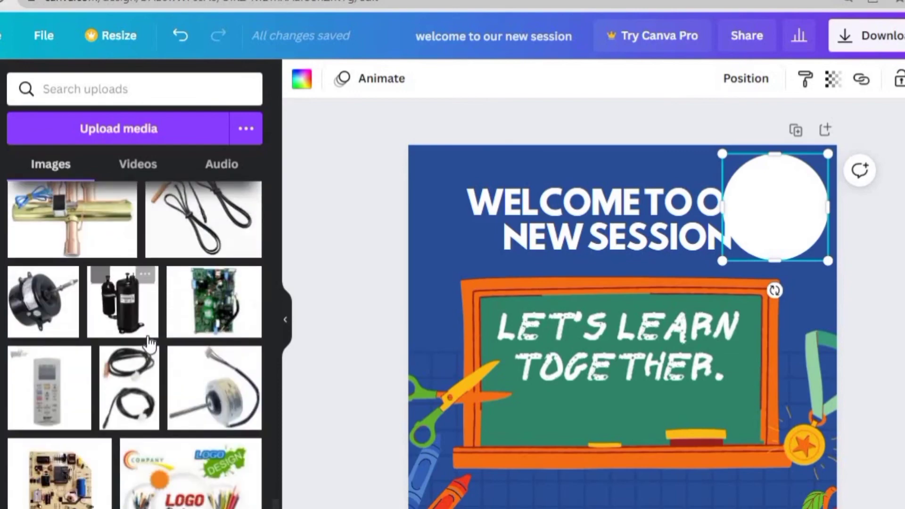
scroll(150, 344, "down", 10)
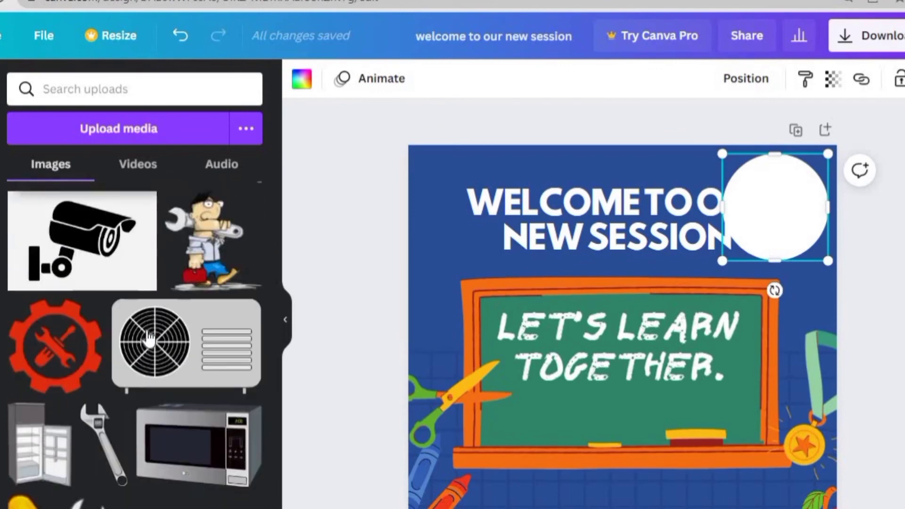
scroll(147, 338, "down", 1)
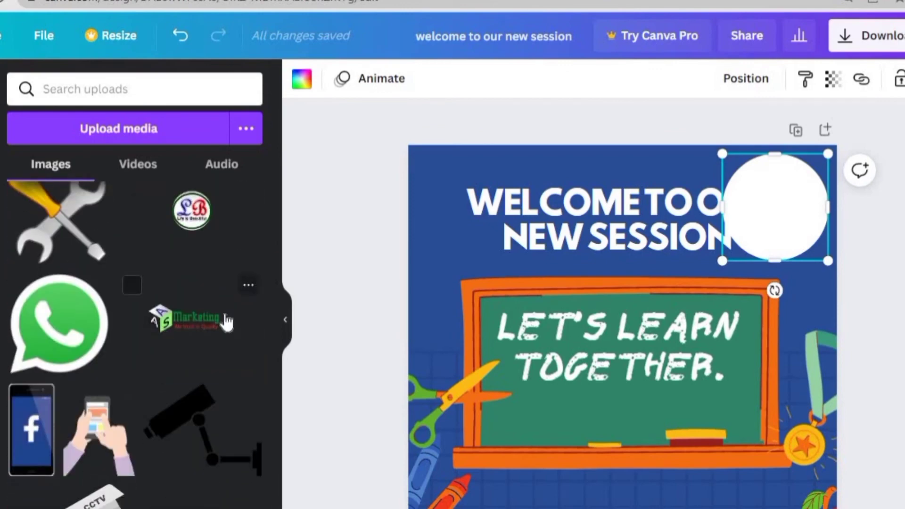
- Add the uploaded AAS Marketing logo to the poster, scale it down and move it to the white circle's upper-right edge
left_click(191, 321)
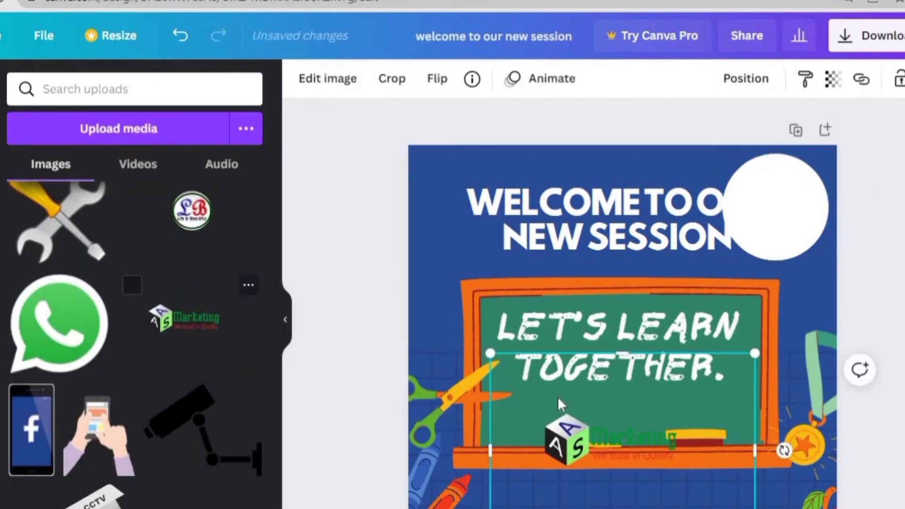
left_click_drag(675, 336, 851, 99)
left_click_drag(664, 306, 745, 258)
- Move the heading down and to the left, clear of the white circle, and place the AAS Marketing logo within the circle
left_click(654, 227)
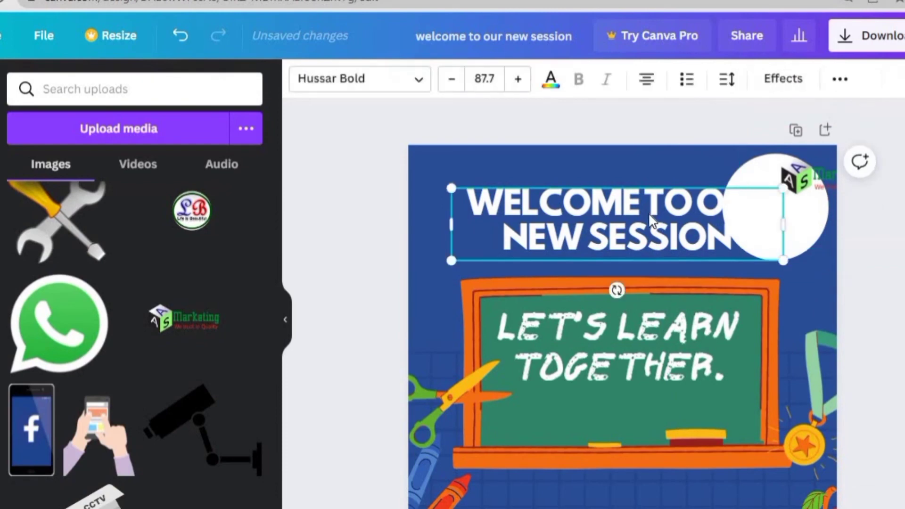
left_click_drag(578, 257, 563, 265)
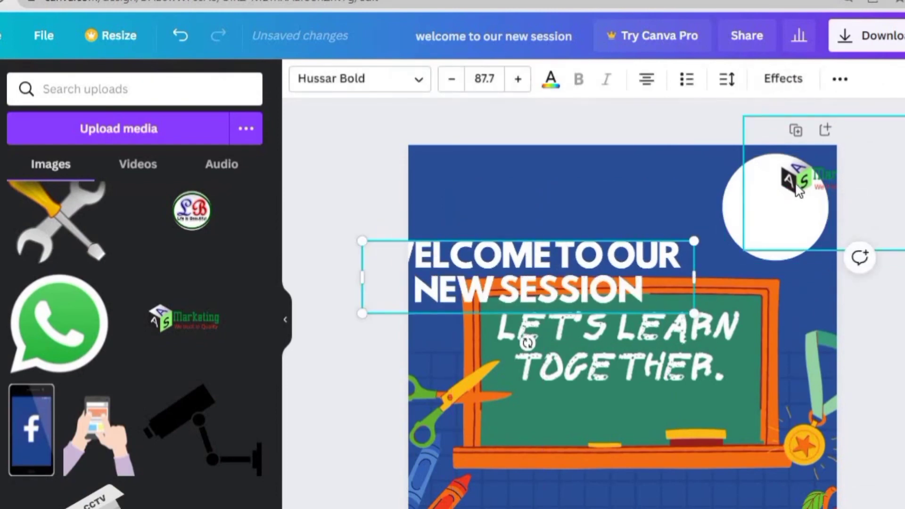
left_click_drag(796, 191, 746, 213)
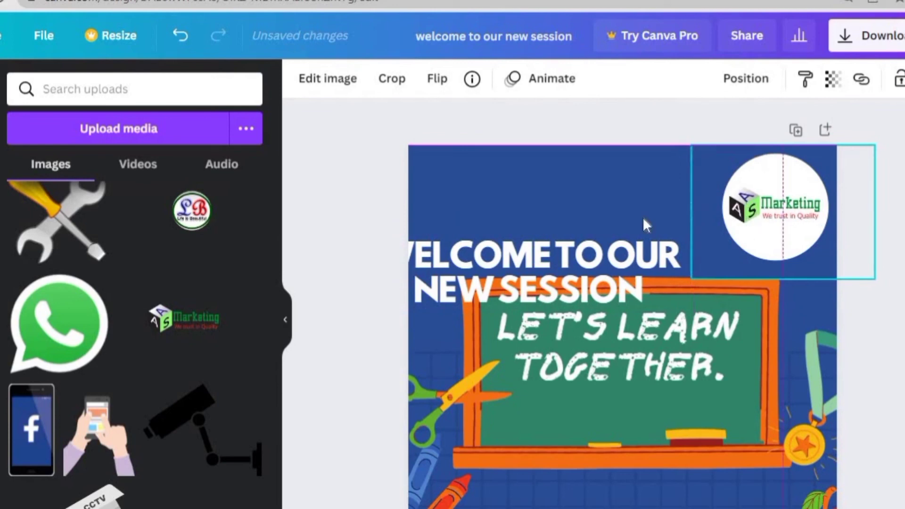
left_click(583, 196)
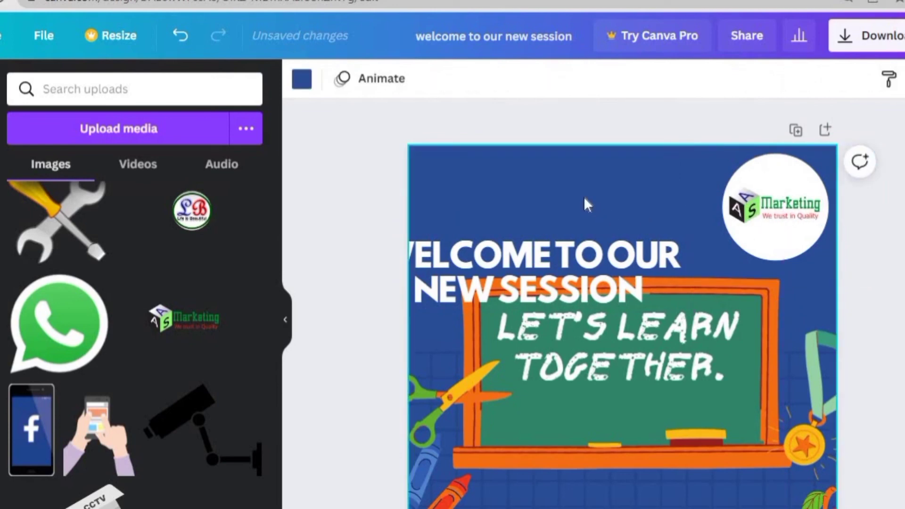